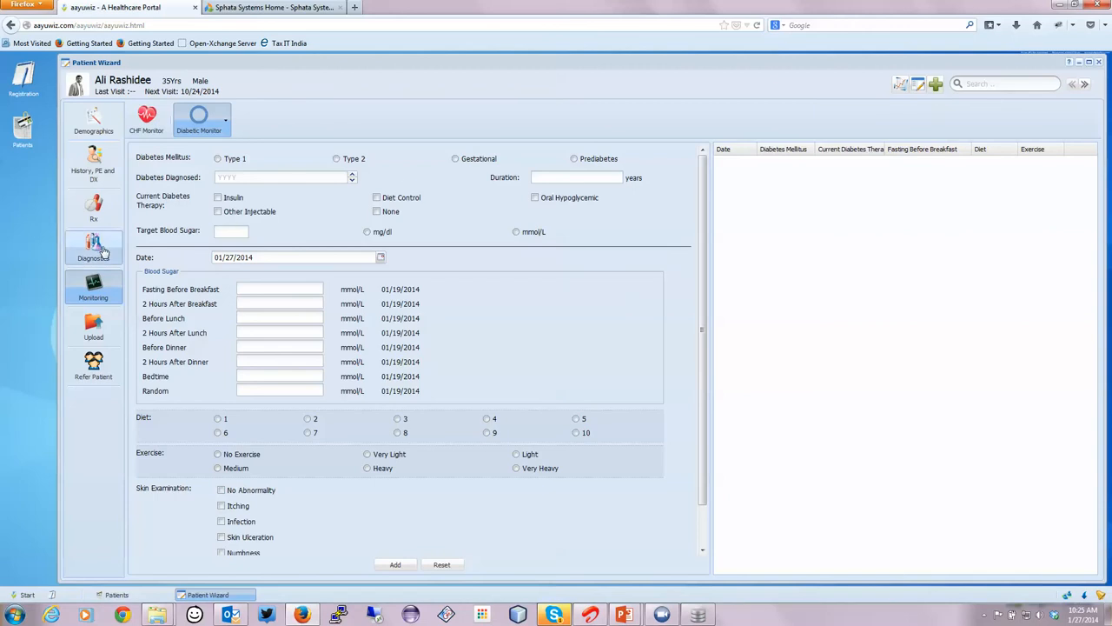
Submit an initial ECG request for the patient with the indication "Some Indication", selecting Signal Averaged ECG and Telemetry.
{"action": "left_click", "coordinate": [101, 250]}
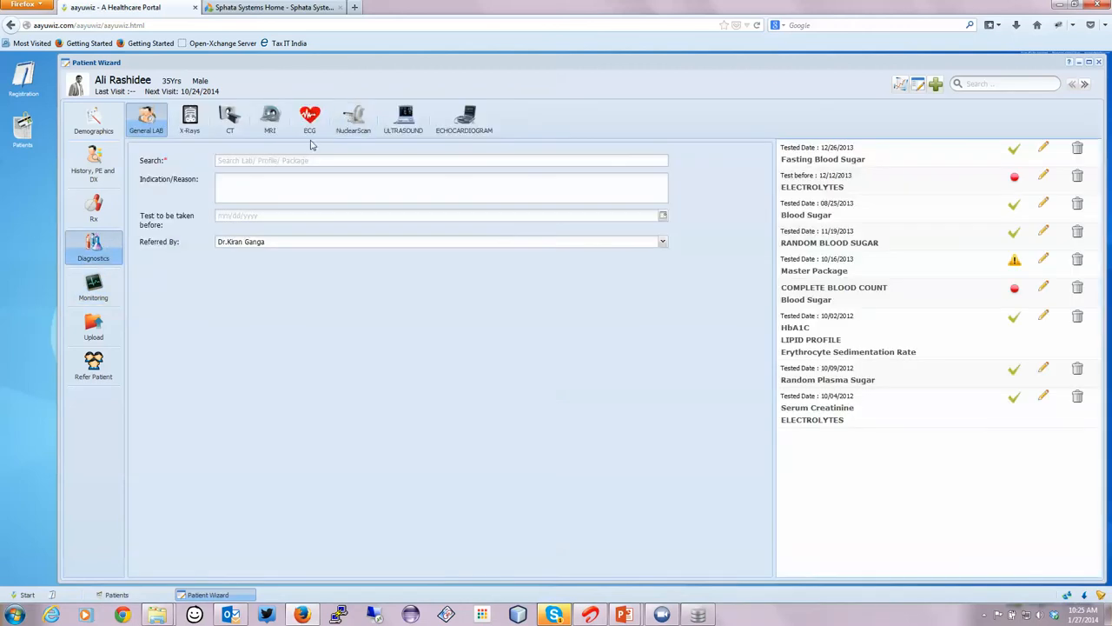
{"action": "left_click", "coordinate": [315, 129]}
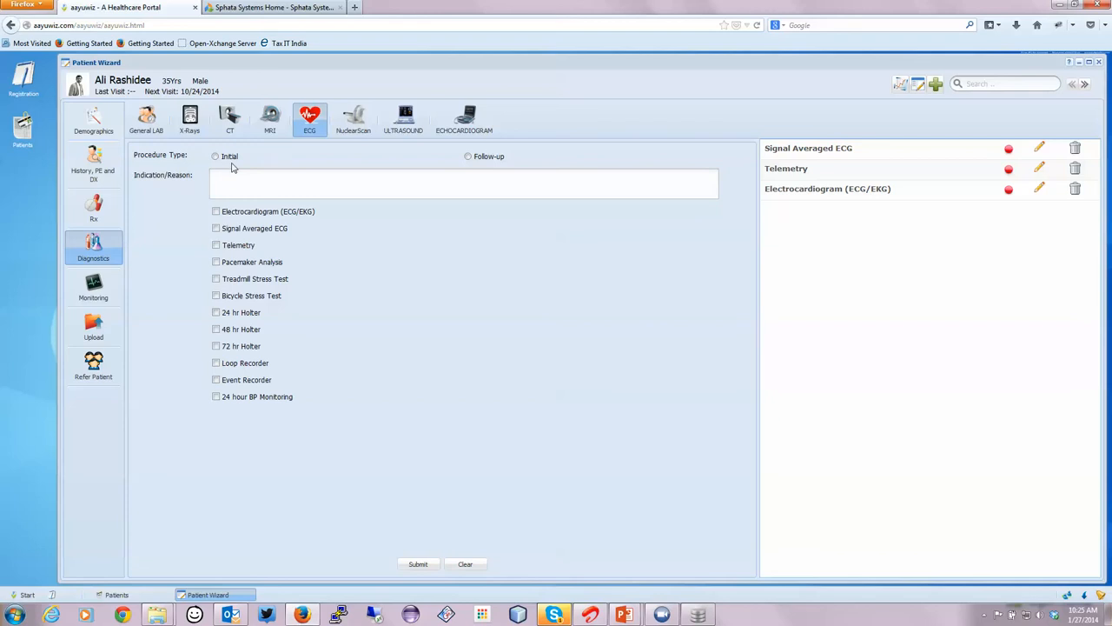
{"action": "left_click", "coordinate": [219, 157]}
{"action": "left_click", "coordinate": [245, 190]}
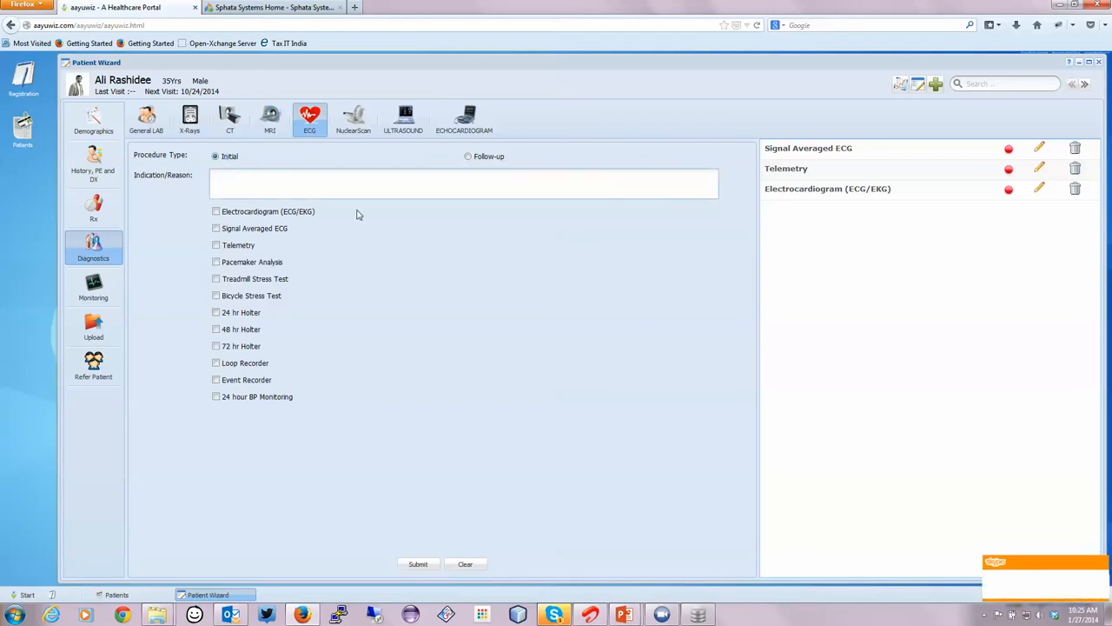
{"action": "type", "text": "Some India"}
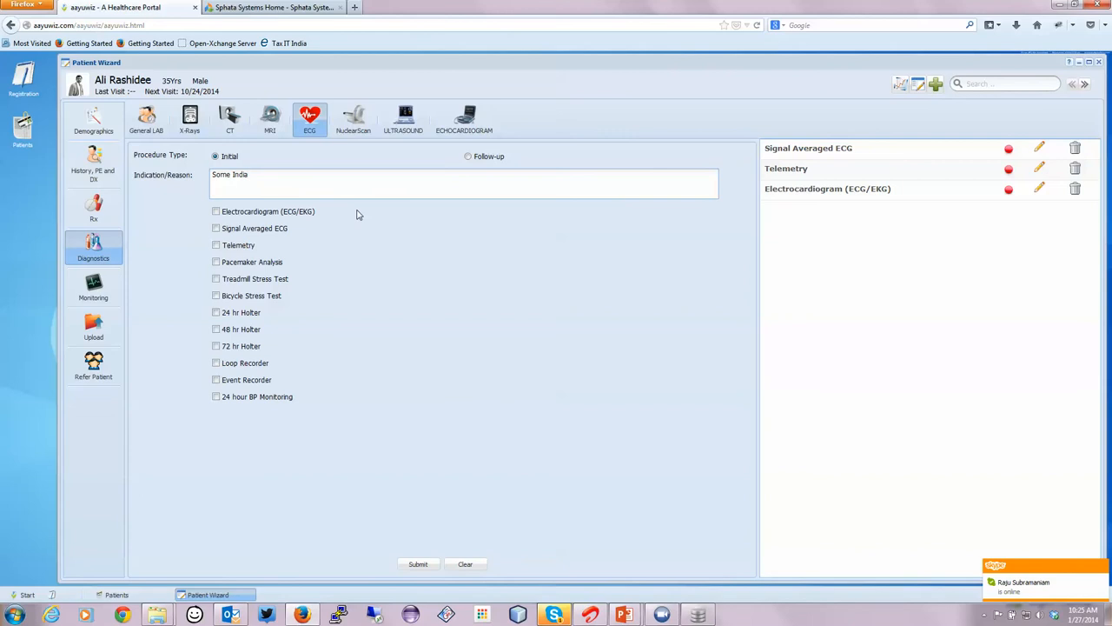
{"action": "type", "text": "cation"}
{"action": "left_click", "coordinate": [250, 230]}
{"action": "left_click", "coordinate": [247, 246]}
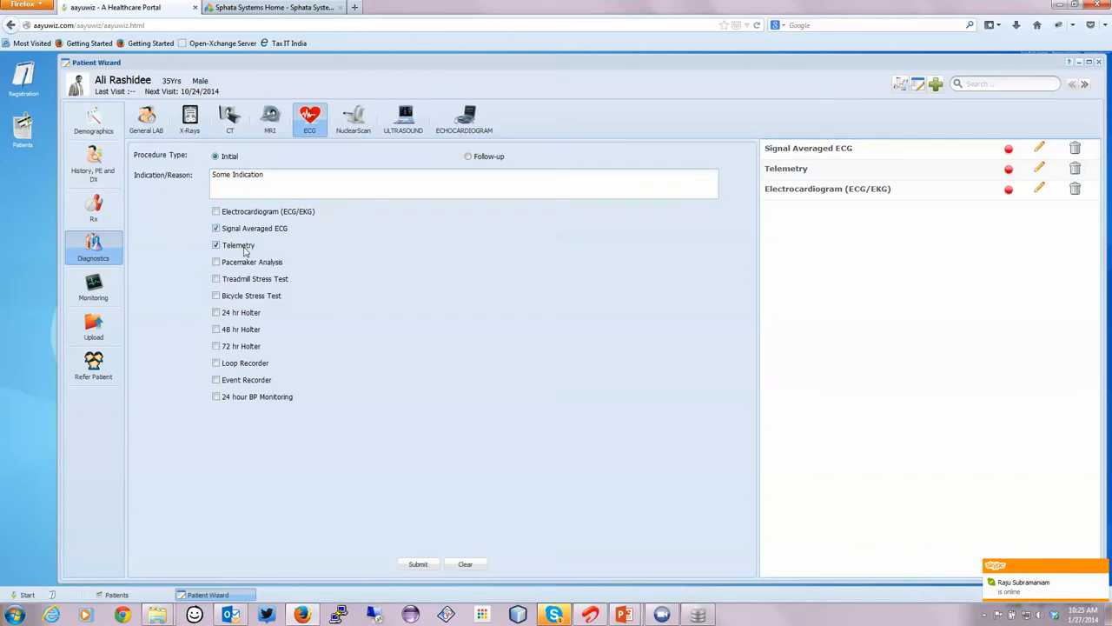
{"action": "left_click", "coordinate": [419, 564]}
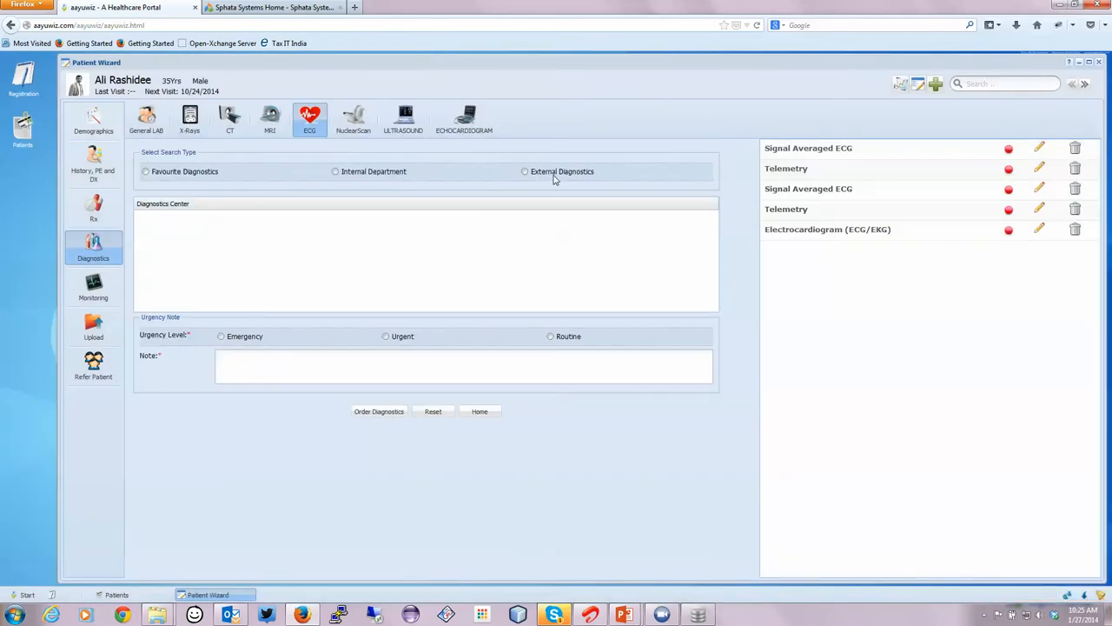
Order the ECG diagnostics from the external center Senthil DiagCenter with Emergency urgency and the note "SOme notes..".
{"action": "left_click", "coordinate": [554, 176]}
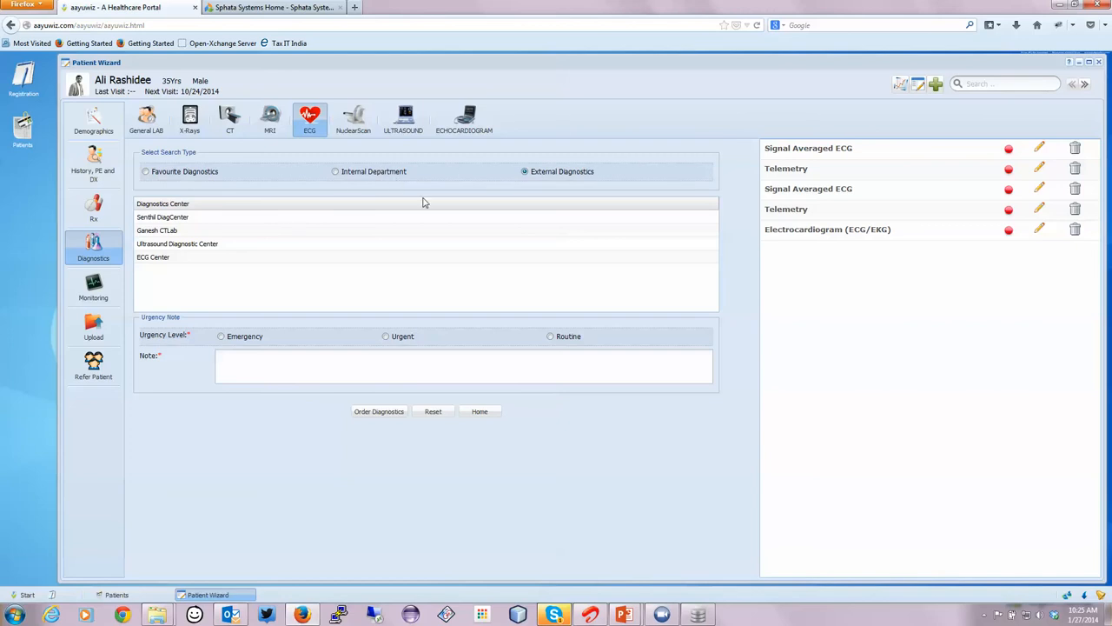
{"action": "left_click", "coordinate": [228, 223]}
{"action": "left_click", "coordinate": [244, 340]}
{"action": "left_click", "coordinate": [252, 368]}
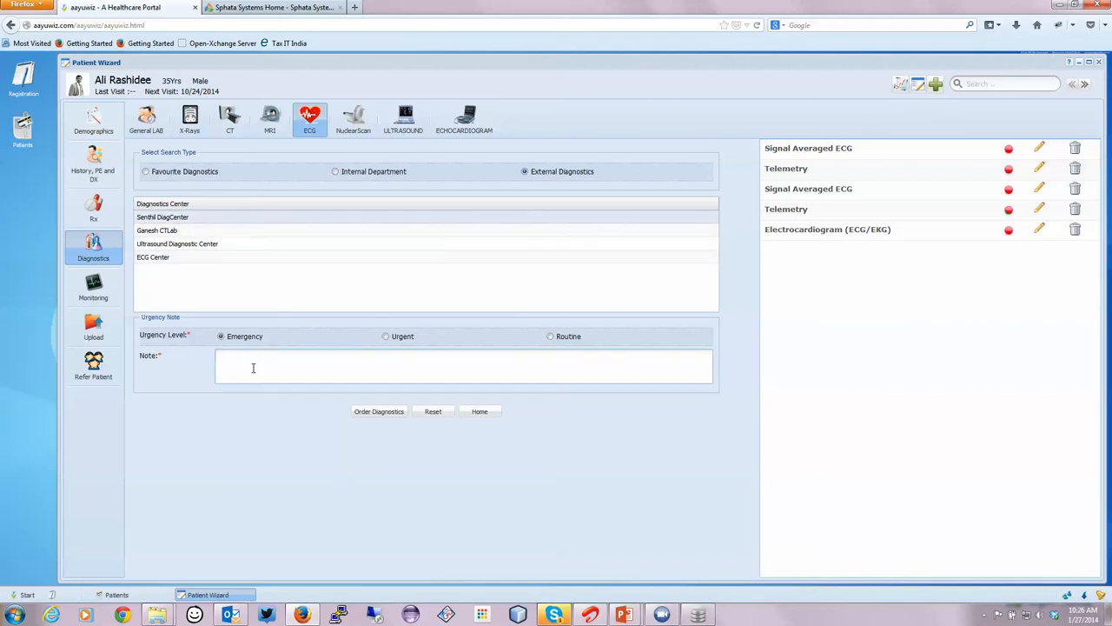
{"action": "type", "text": "SOme notes.."}
{"action": "left_click", "coordinate": [382, 412]}
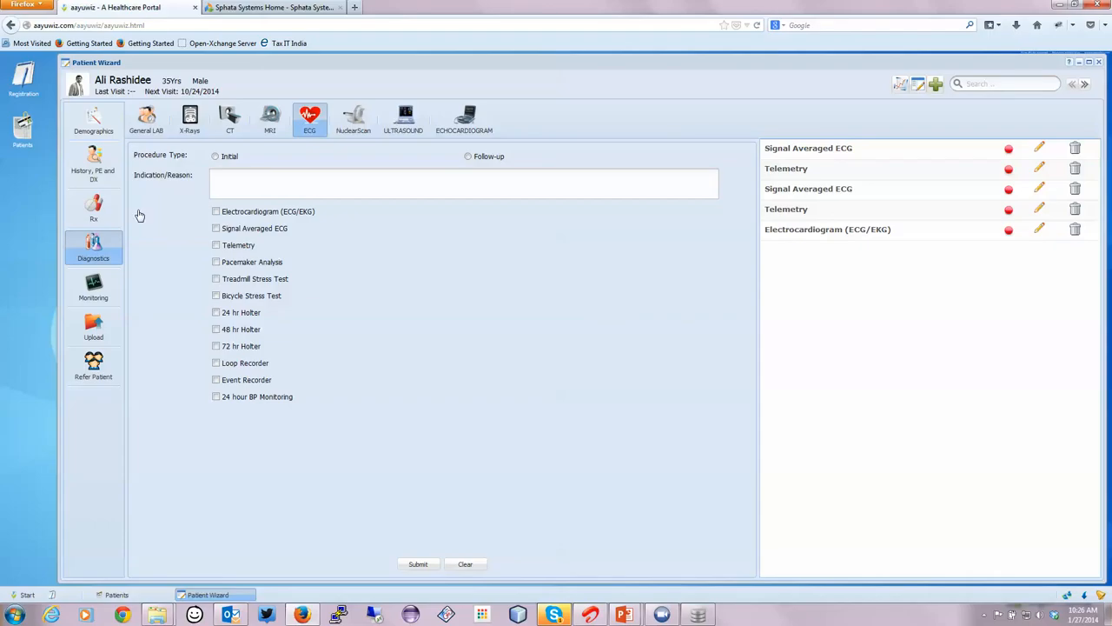
Start a new prescription for the patient, searching for "moxa" and choosing Moxaclav - 1 - Tablet as the drug.
{"action": "left_click", "coordinate": [102, 213]}
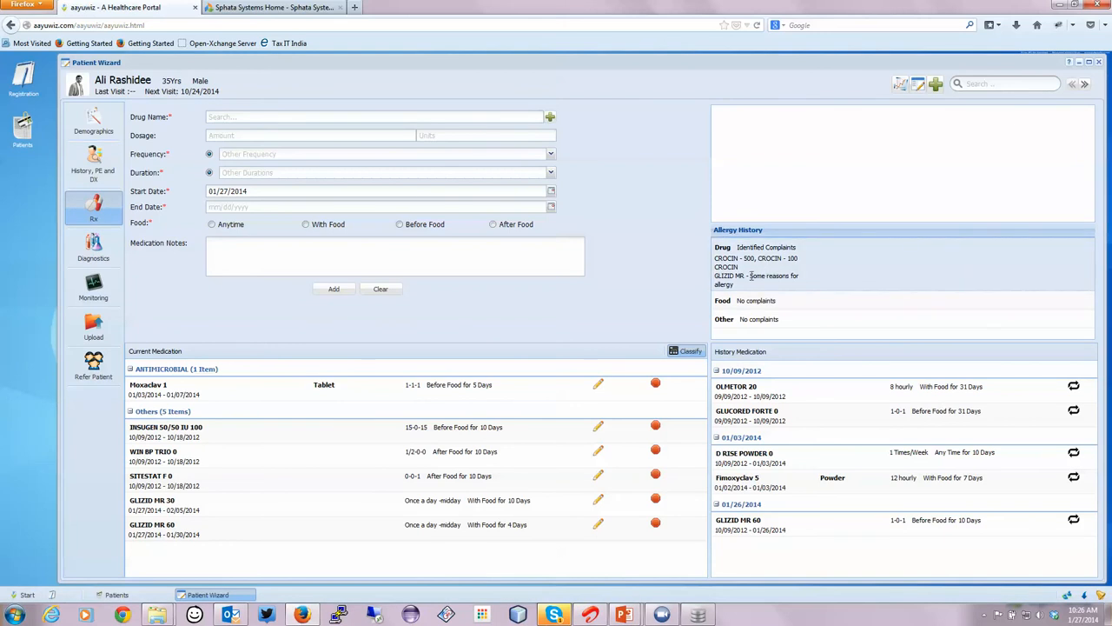
{"action": "left_click", "coordinate": [366, 117]}
{"action": "type", "text": "moxa"}
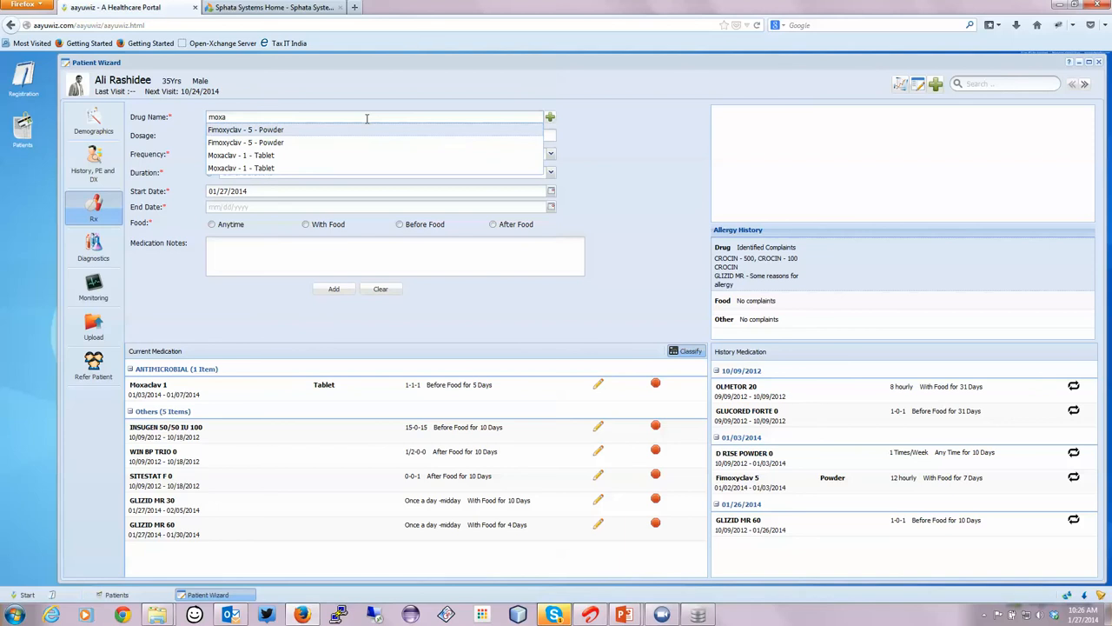
{"action": "left_click", "coordinate": [267, 130]}
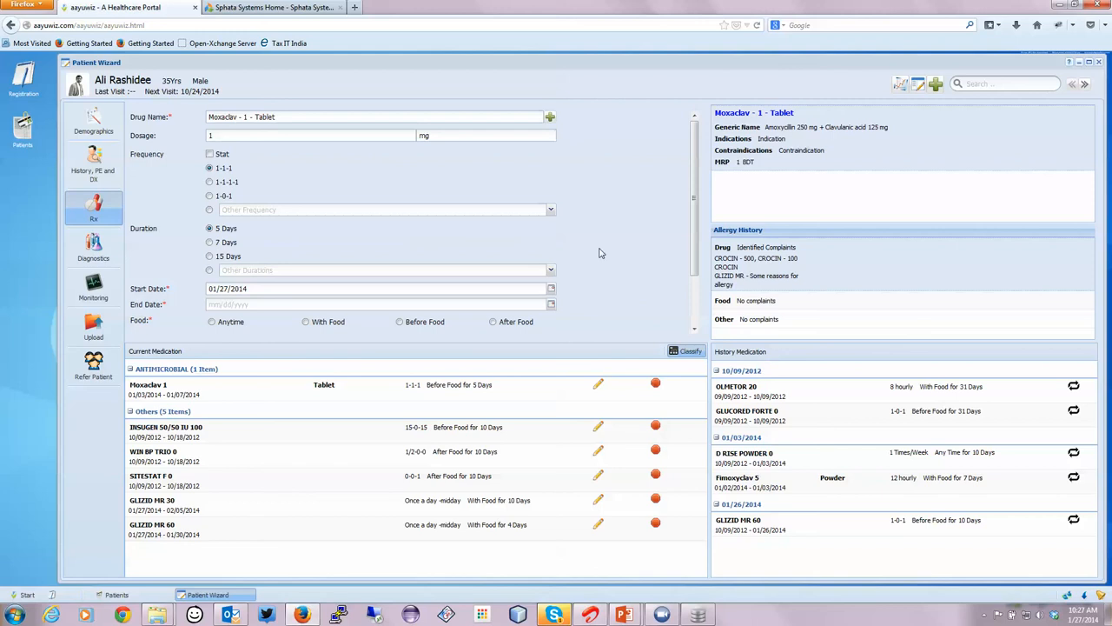
Look through the other dosing frequencies available for the prescription without choosing one.
{"action": "left_click", "coordinate": [551, 210]}
{"action": "scroll", "coordinate": [472, 264], "scroll_direction": "down", "scroll_amount": 10}
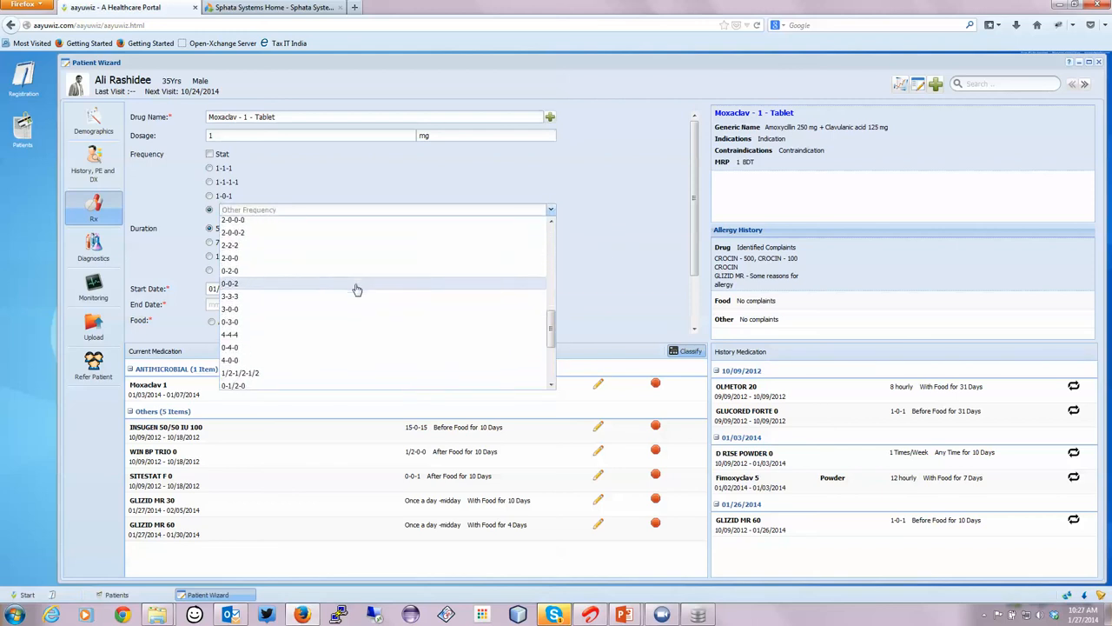
{"action": "left_click", "coordinate": [649, 208]}
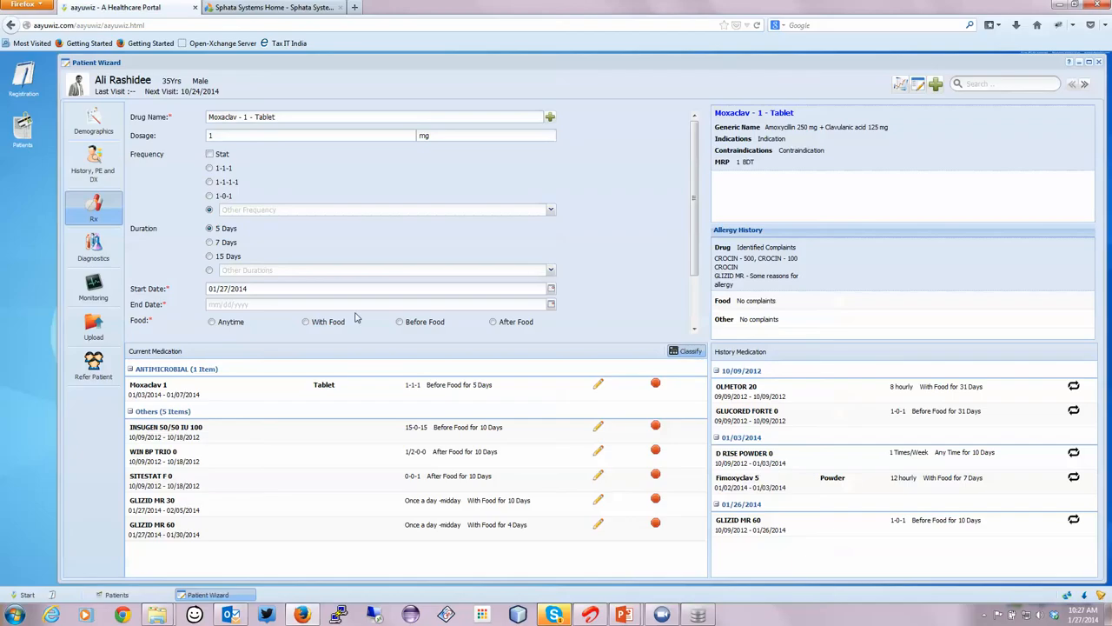
Start a patient referral with a new search within the country, setting the state to TamilNadu and the city to Chennai.
{"action": "left_click", "coordinate": [96, 366]}
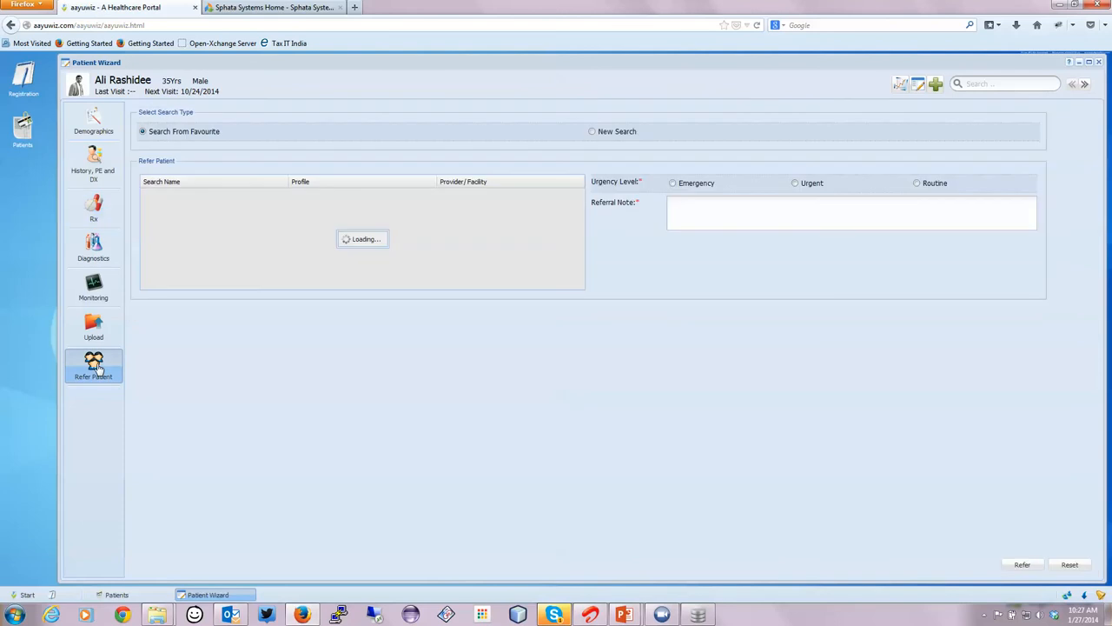
{"action": "left_click", "coordinate": [619, 132]}
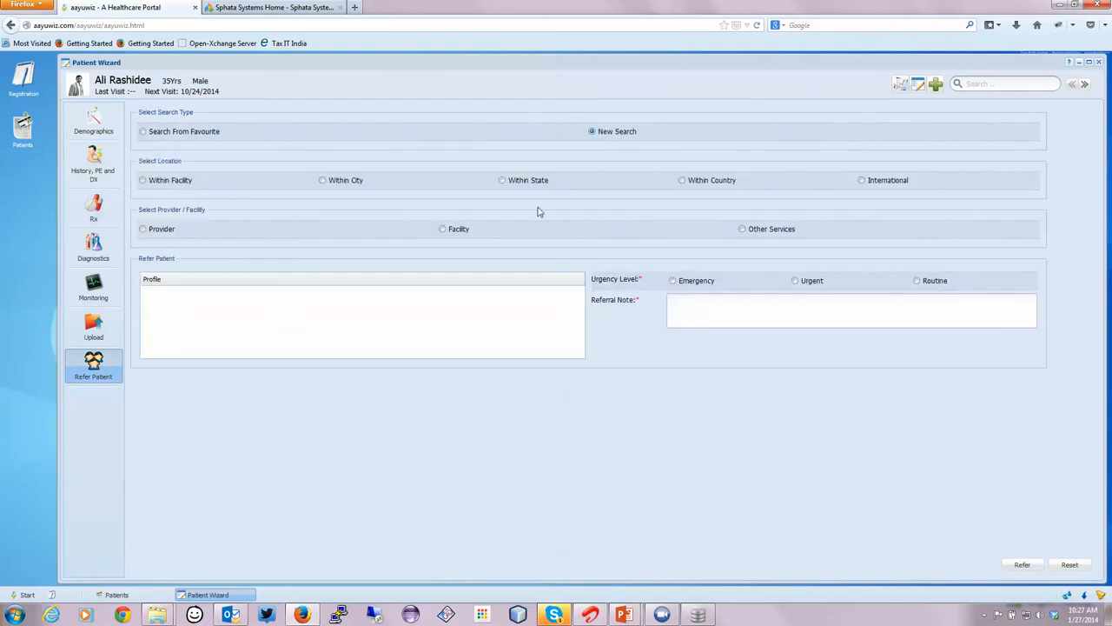
{"action": "left_click", "coordinate": [23, 594]}
{"action": "left_click", "coordinate": [433, 471]}
{"action": "left_click", "coordinate": [728, 180]}
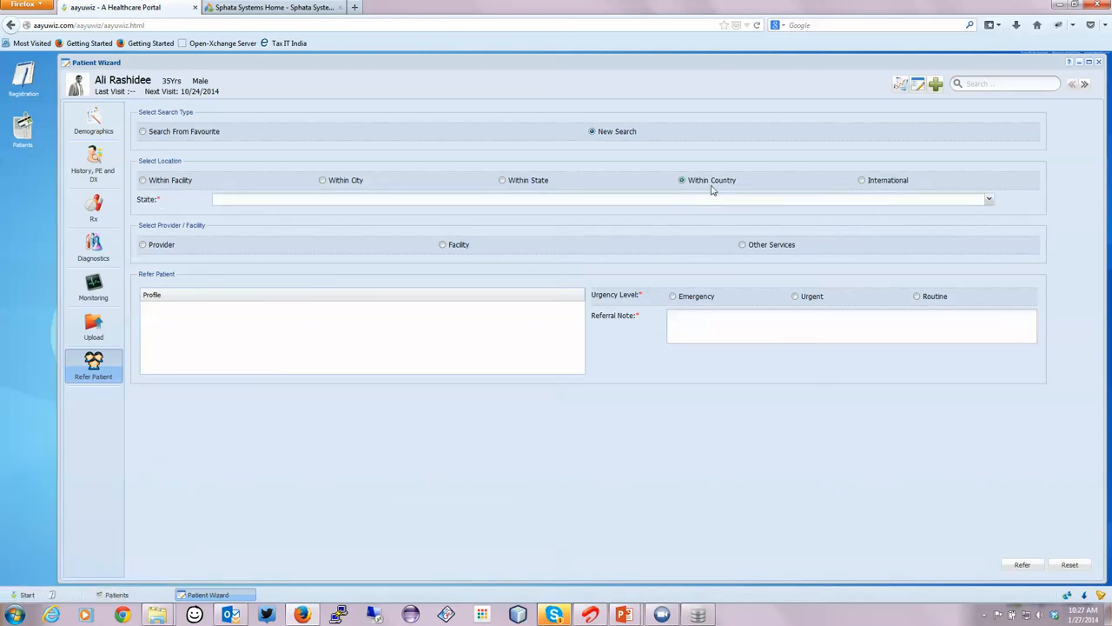
{"action": "left_click", "coordinate": [687, 200]}
{"action": "left_click", "coordinate": [546, 213]}
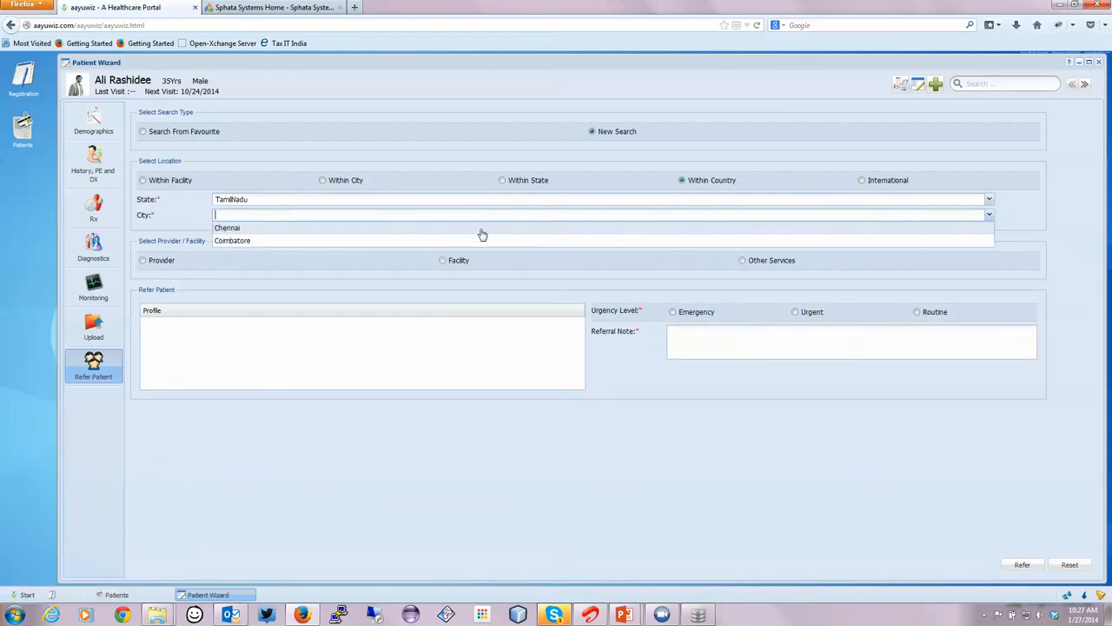
{"action": "left_click", "coordinate": [386, 229]}
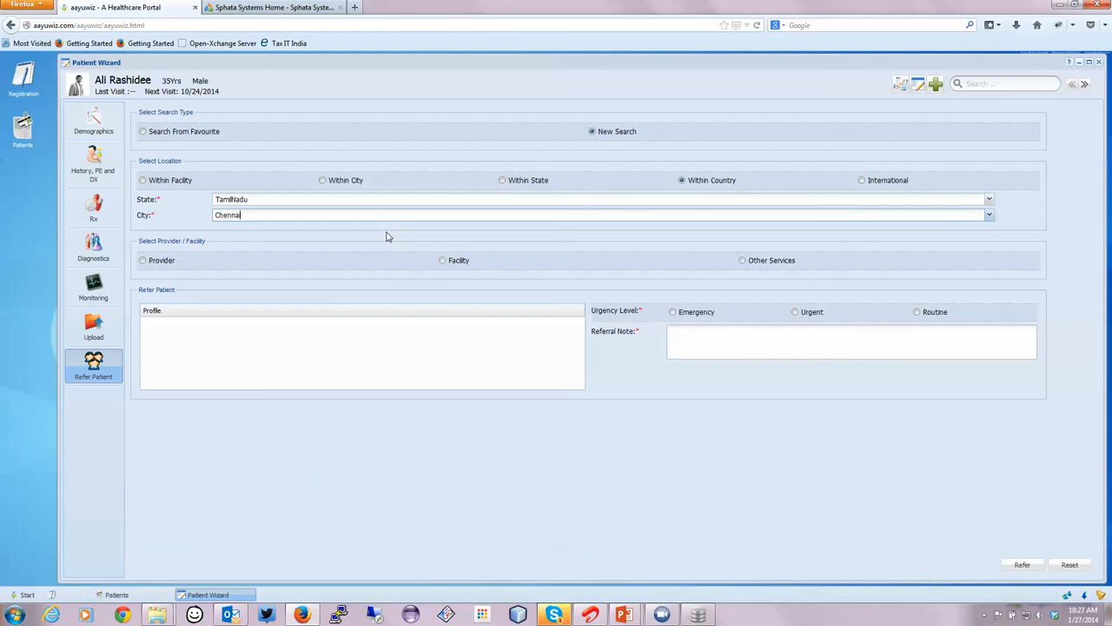
Check the facility and other services options, and narrow the referral search to providers with the speciality Anesthesiology.
{"action": "left_click", "coordinate": [458, 260]}
{"action": "left_click", "coordinate": [742, 261]}
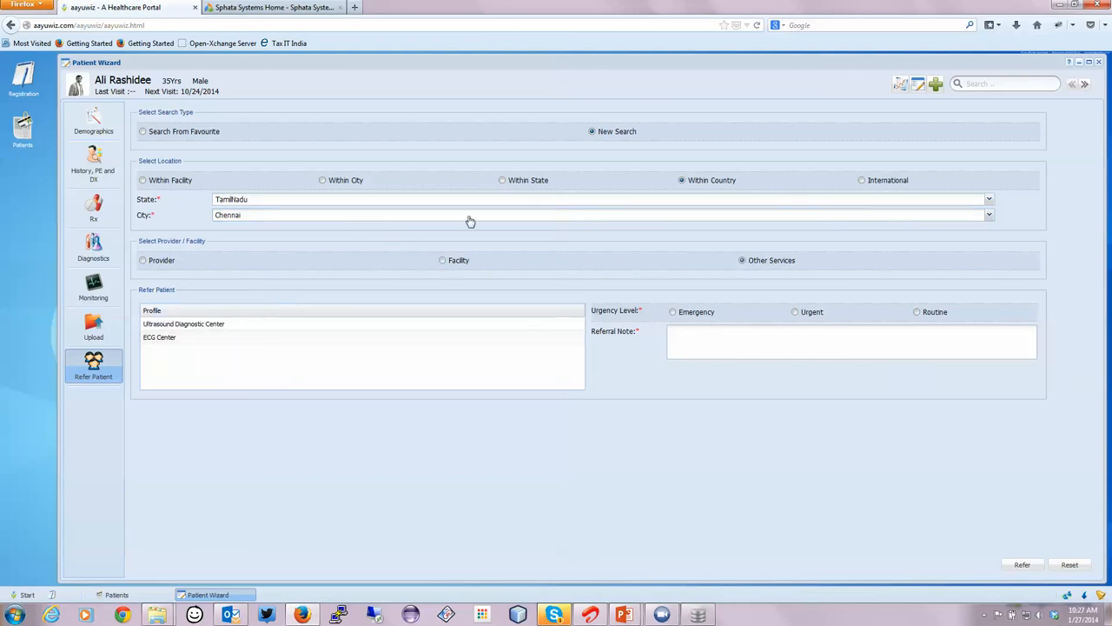
{"action": "left_click", "coordinate": [161, 261]}
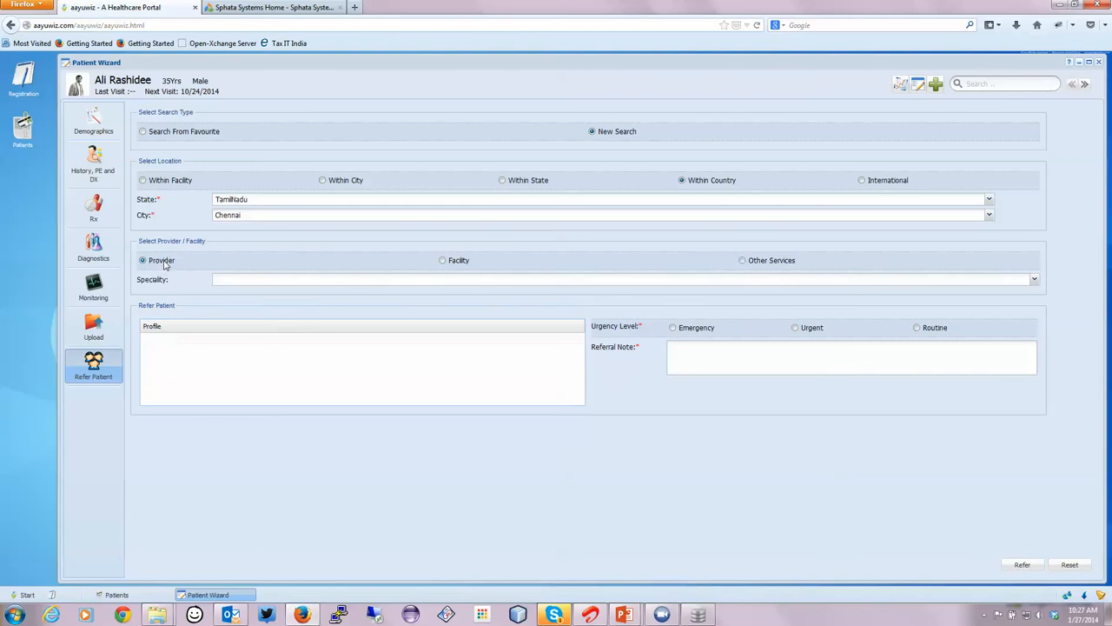
{"action": "left_click", "coordinate": [376, 280]}
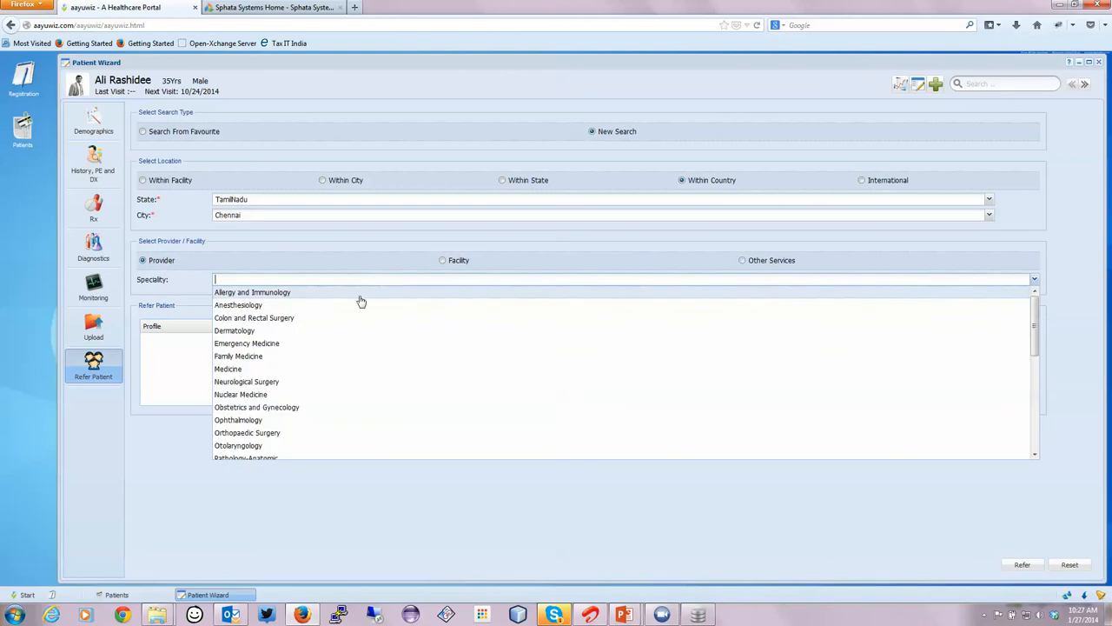
{"action": "left_click", "coordinate": [348, 308]}
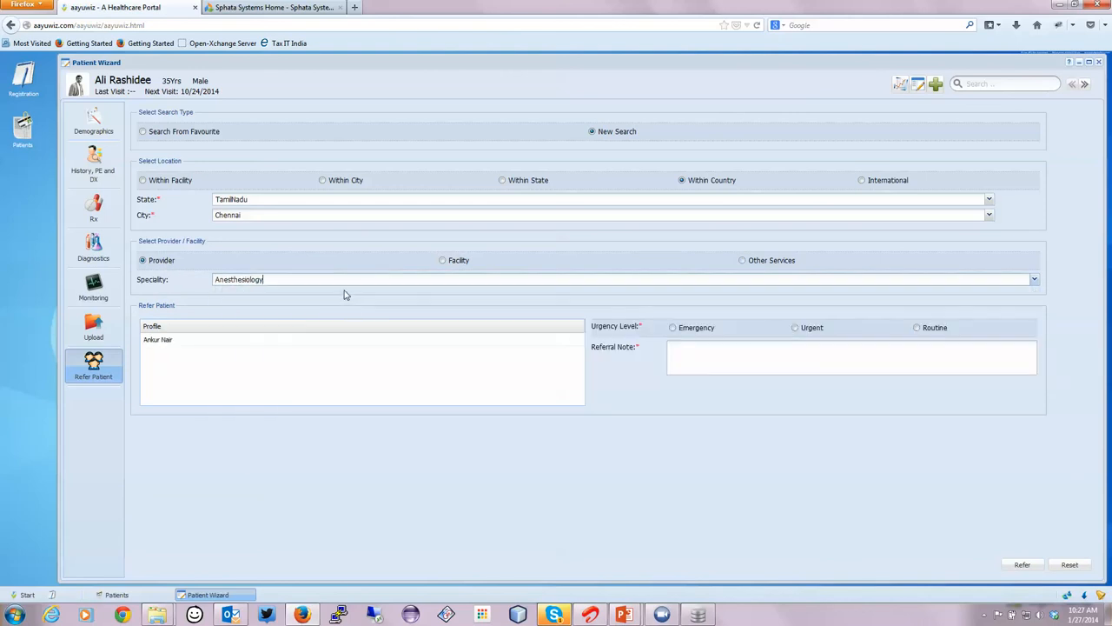
Refer the patient to the listed anesthesiology provider with Emergency urgency and the referral note "Notes..".
{"action": "left_click", "coordinate": [293, 347]}
{"action": "left_click", "coordinate": [686, 327]}
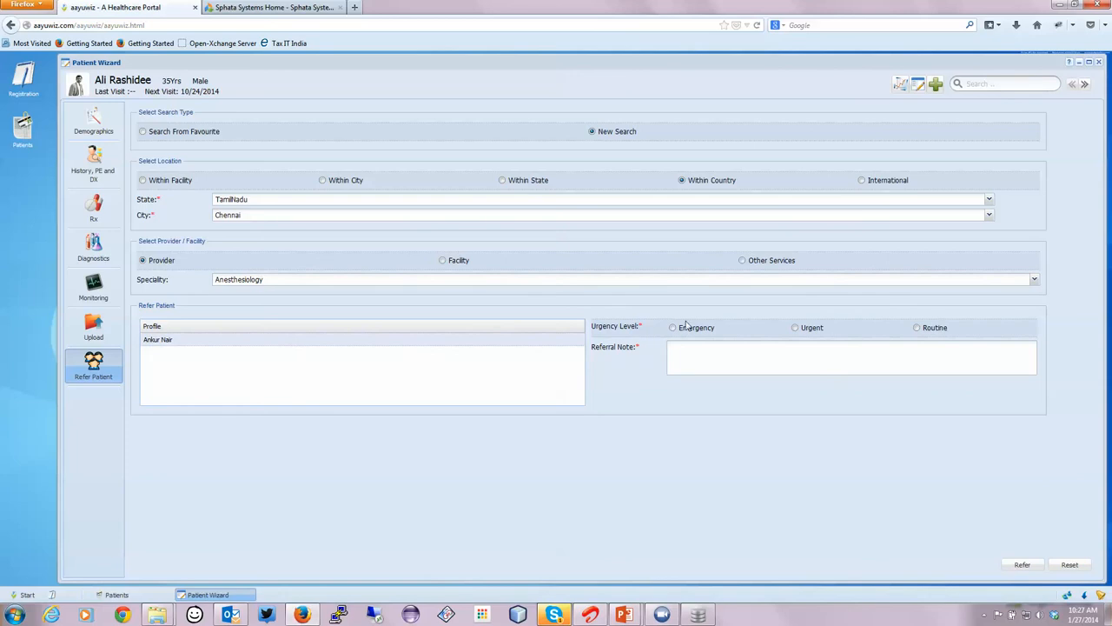
{"action": "left_click", "coordinate": [693, 350]}
{"action": "type", "text": "Notes.."}
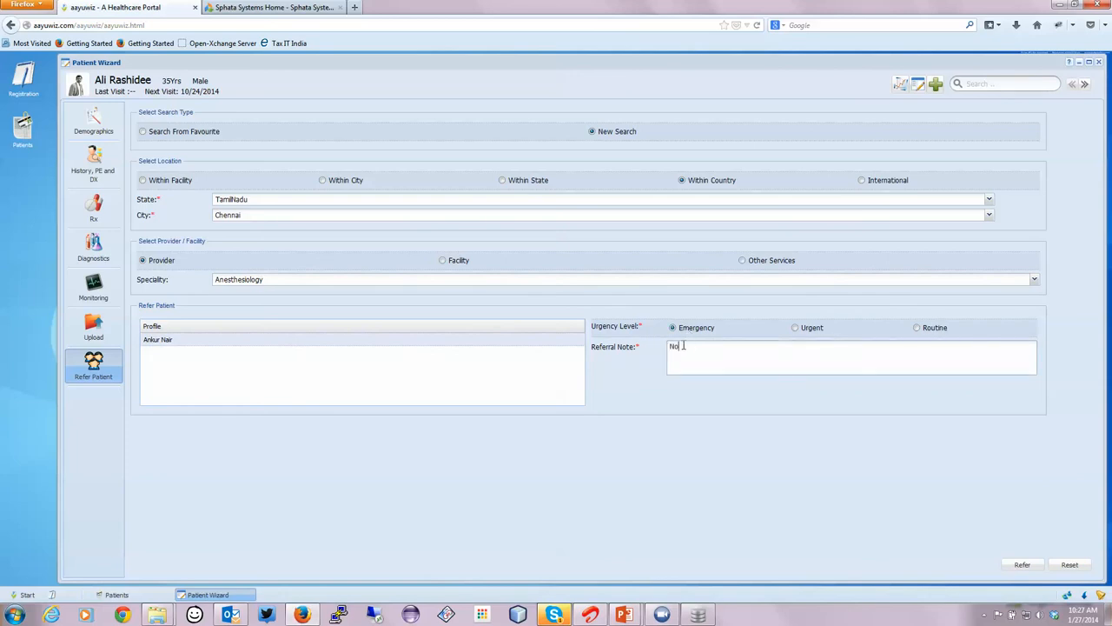
{"action": "left_click", "coordinate": [1025, 565]}
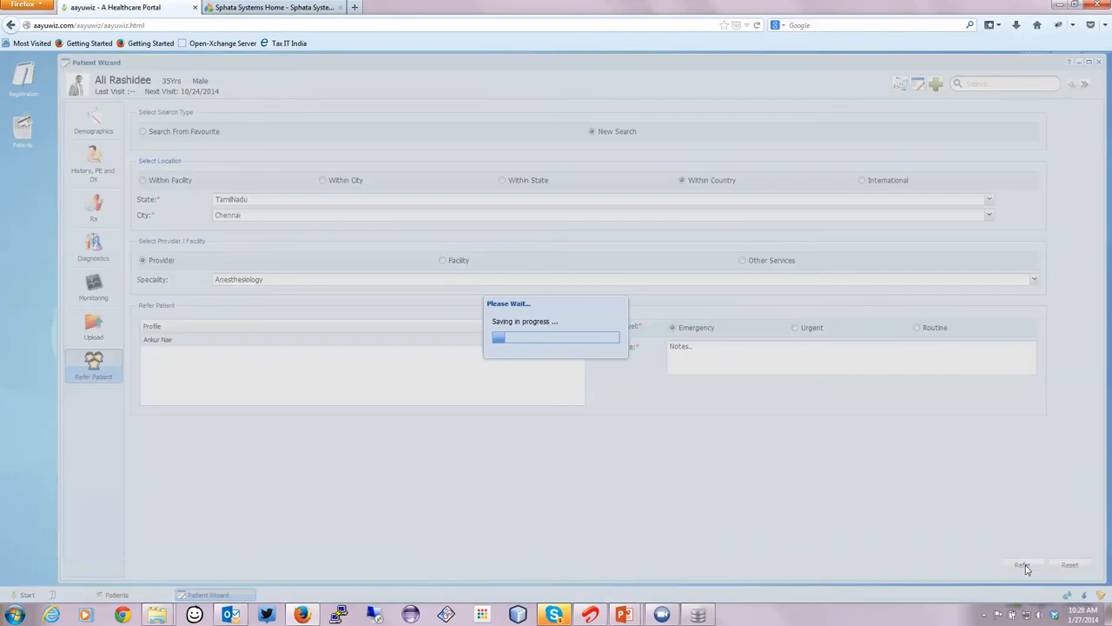